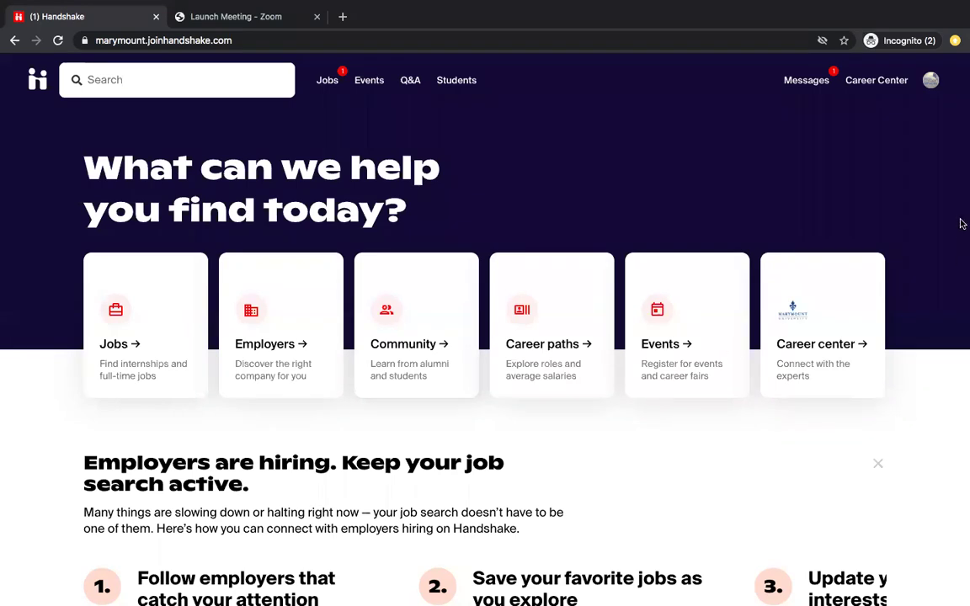
Step: Open the signed-in student account's own profile page
click(930, 80)
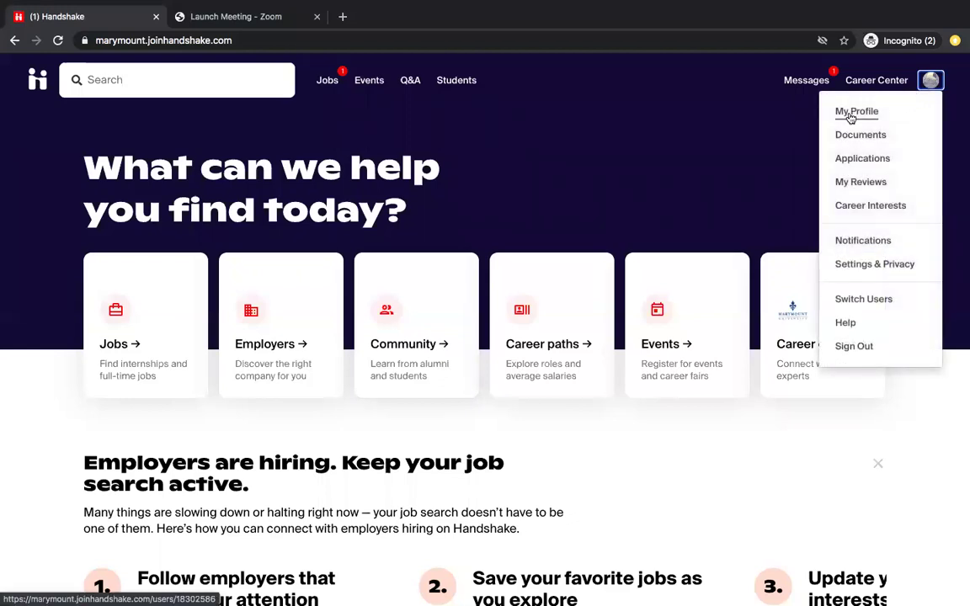
click(850, 117)
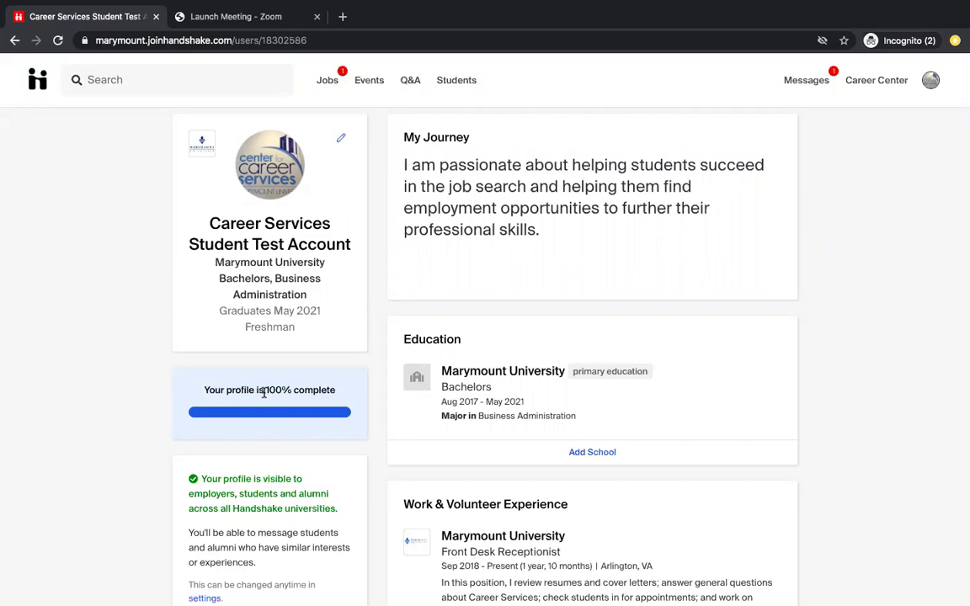
mouse_move(623, 258)
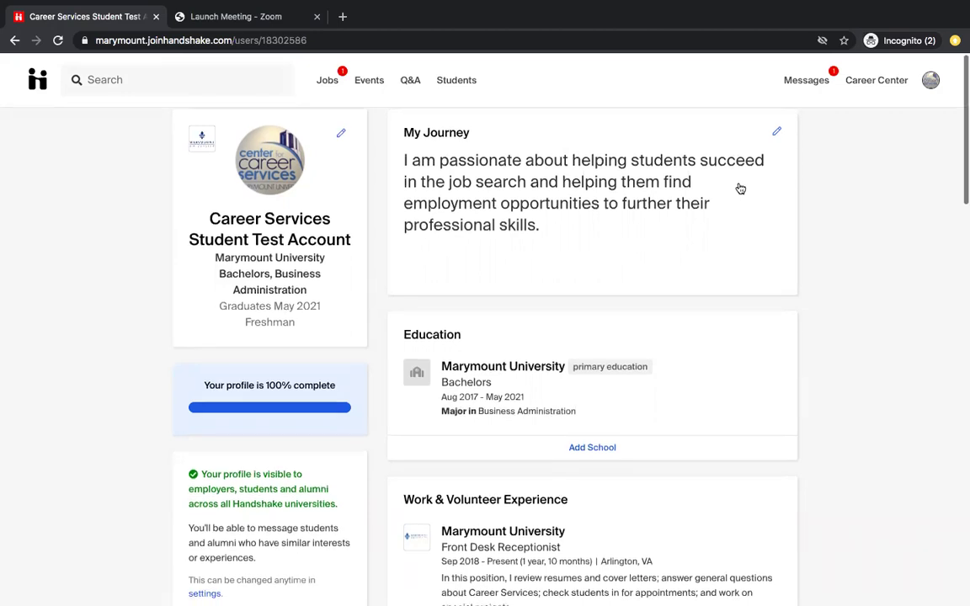
Step: Open the Marymount University education entry for editing, look through its college and end-year choices, and discard any changes
scroll(688, 238, down, 2)
scroll(689, 240, down, 3)
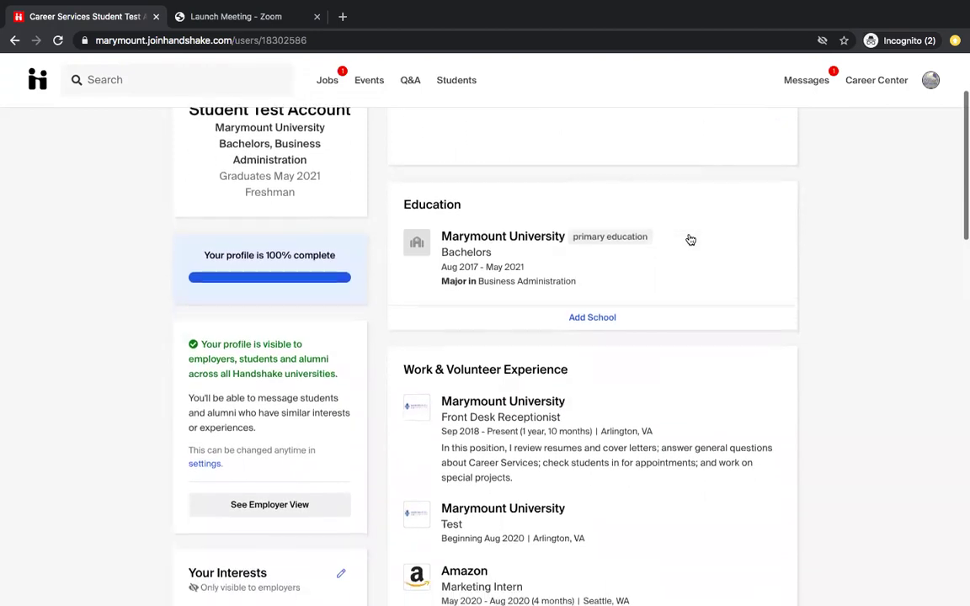
mouse_move(753, 214)
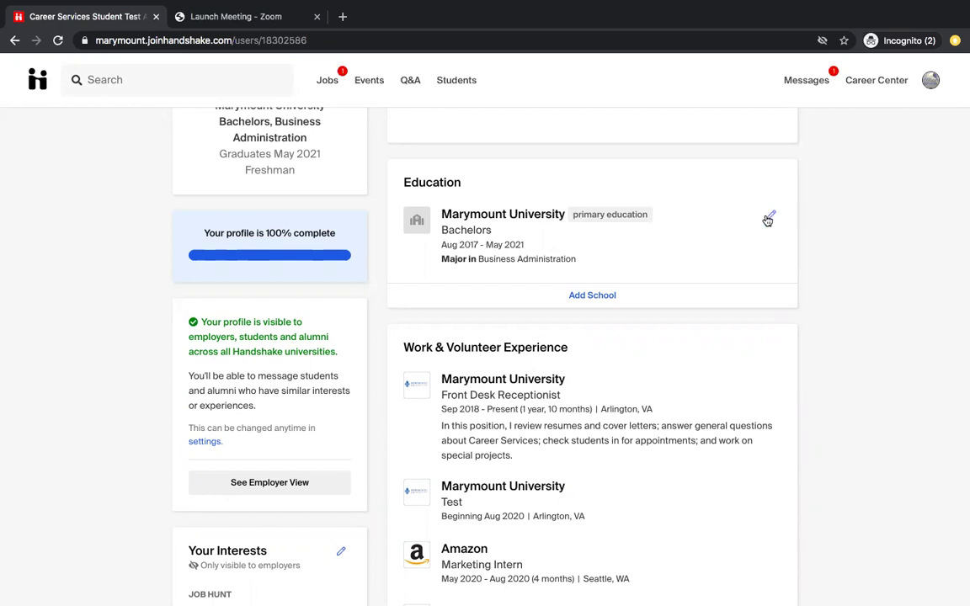
click(771, 218)
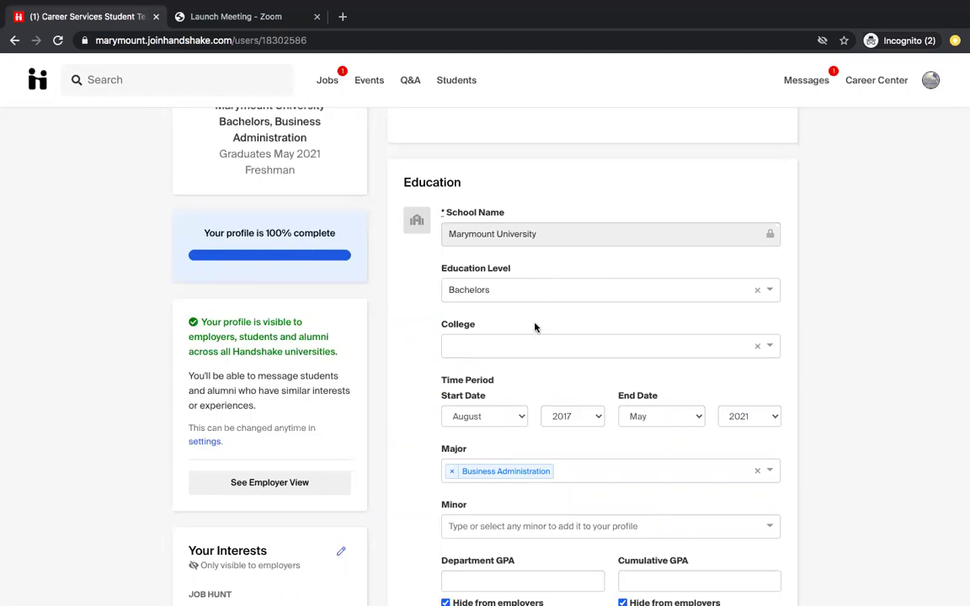
click(535, 350)
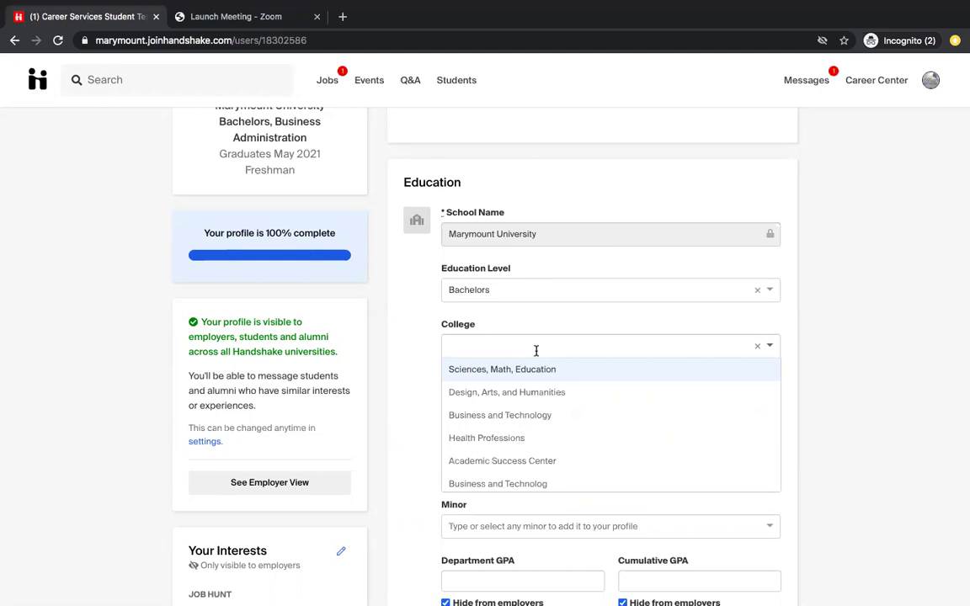
click(758, 346)
scroll(615, 343, down, 1)
scroll(615, 344, down, 1)
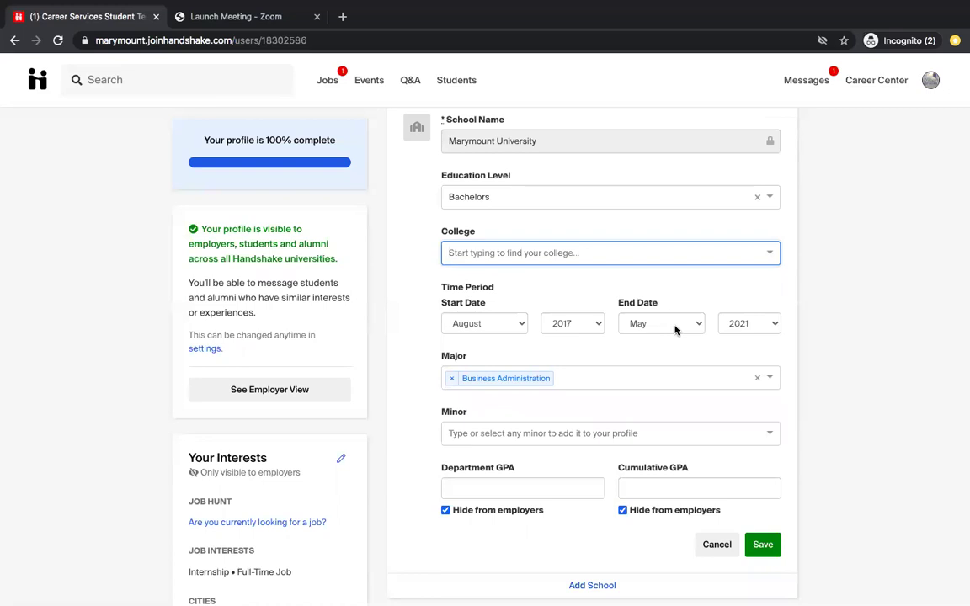
click(731, 328)
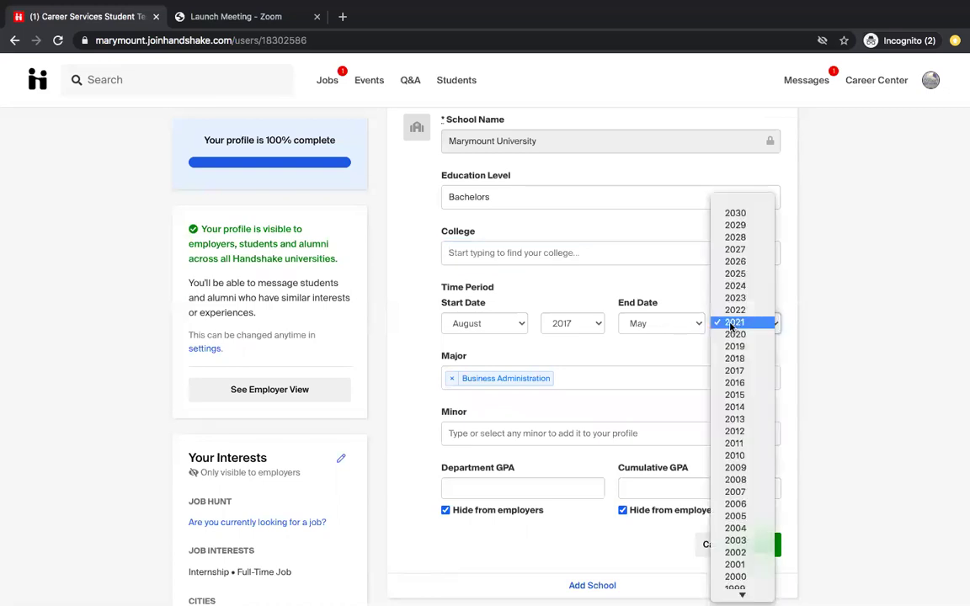
click(679, 352)
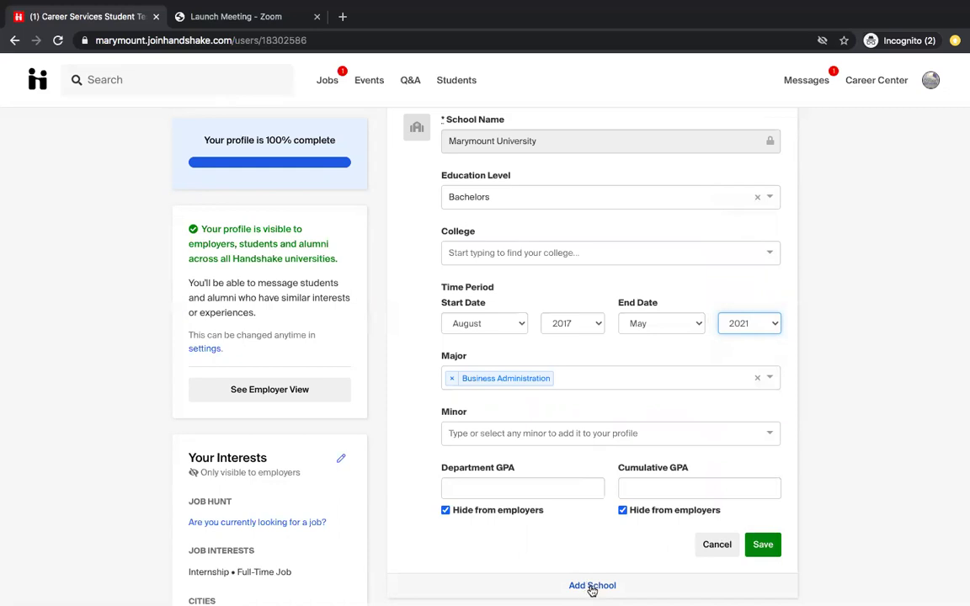
click(716, 543)
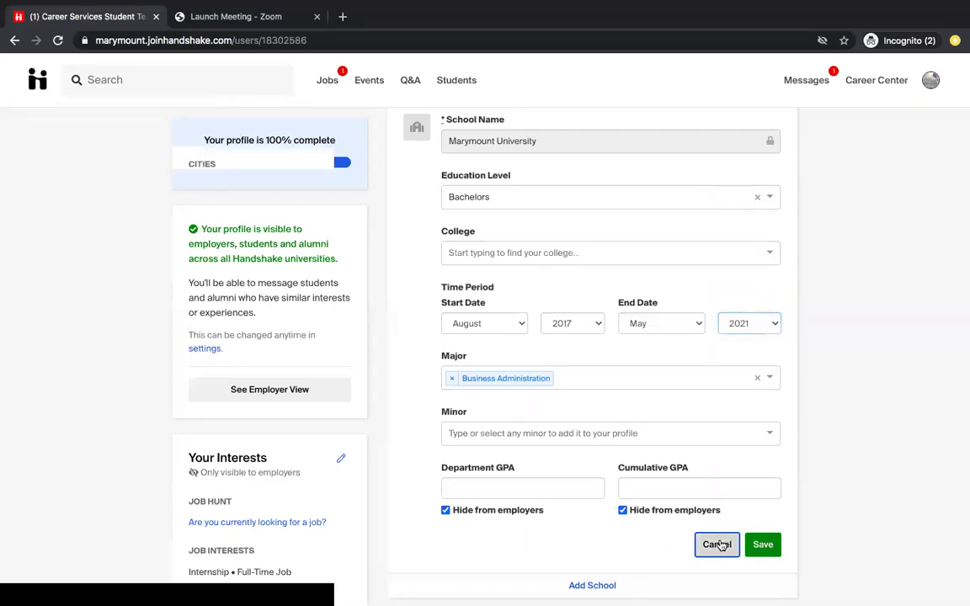
Step: Open the Front Desk Receptionist work experience entry, examine its fields and description, and close it without saving
scroll(686, 444, down, 2)
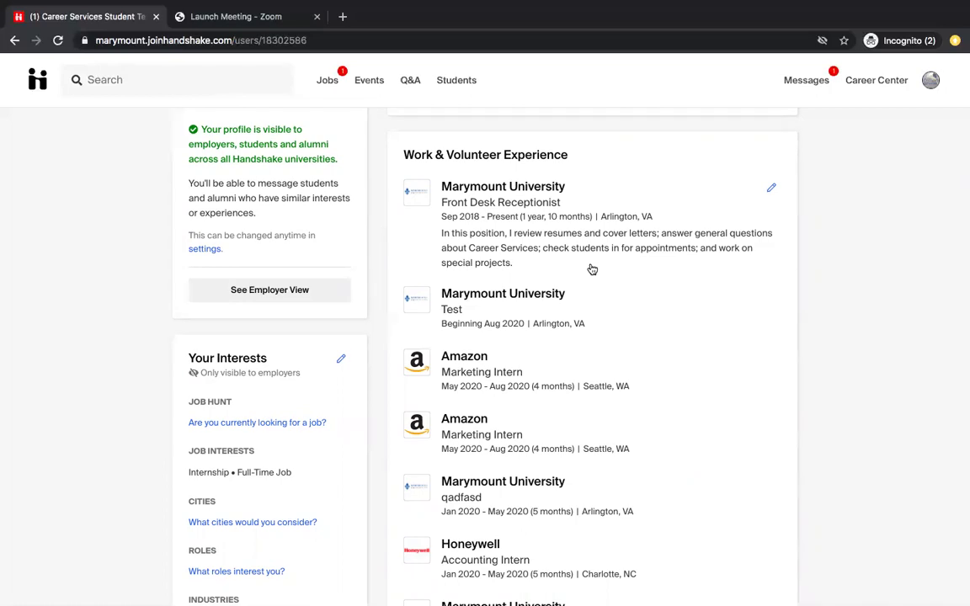
click(772, 190)
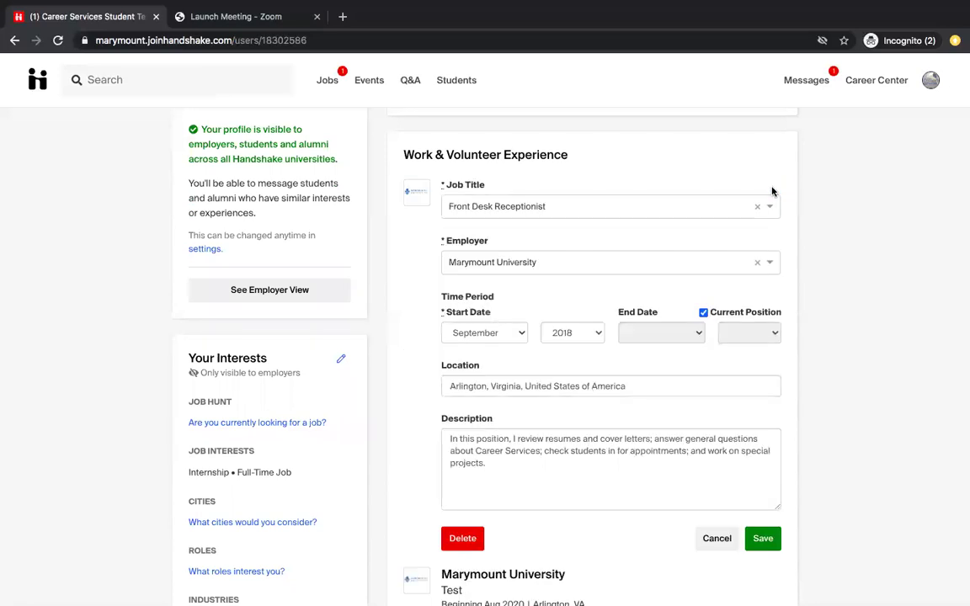
click(580, 459)
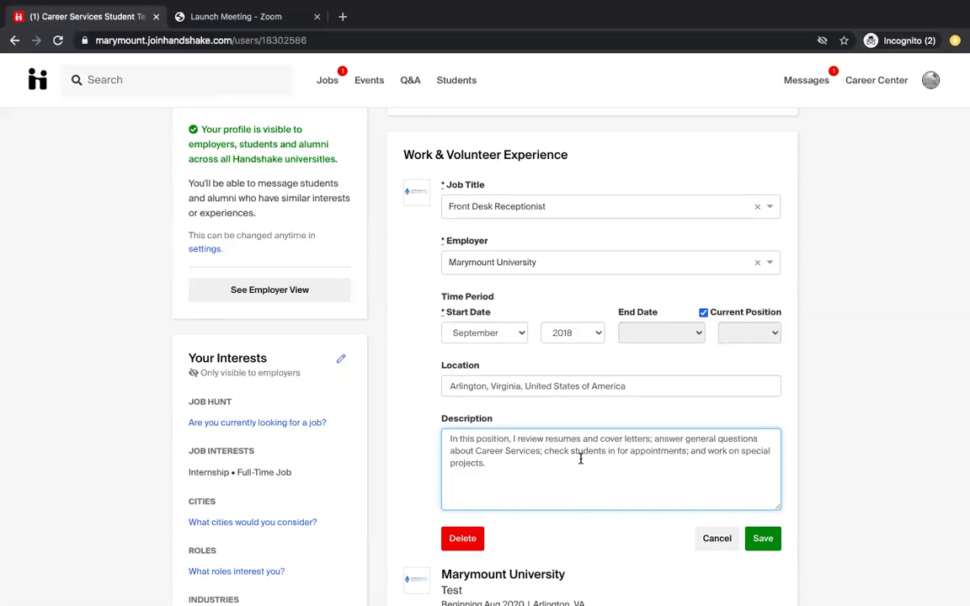
click(719, 538)
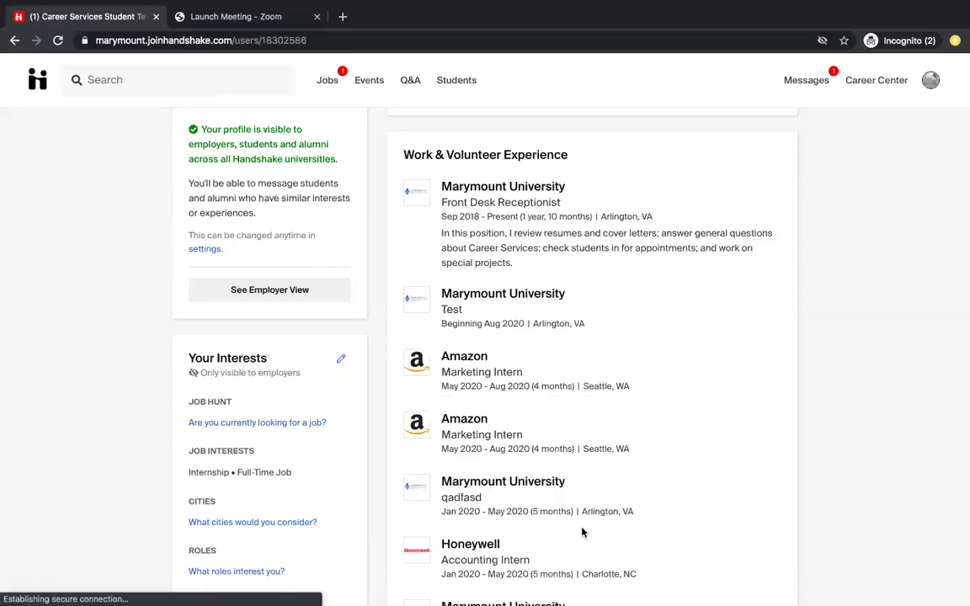
Step: Open the Orientation Leader extracurricular entry, examine its position, organization, dates and description fields, and close it without saving
scroll(581, 532, down, 2)
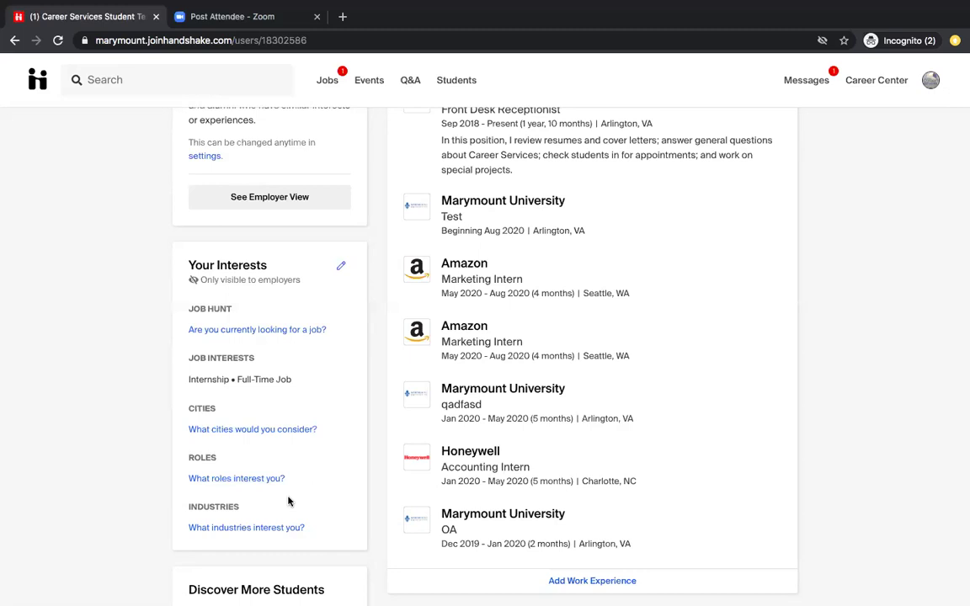
scroll(405, 480, down, 5)
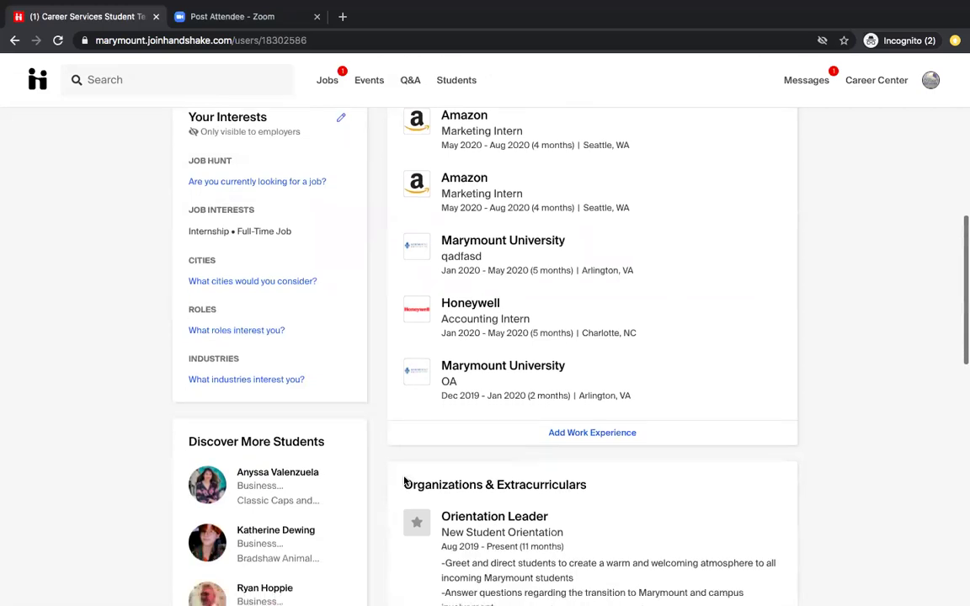
scroll(405, 481, down, 1)
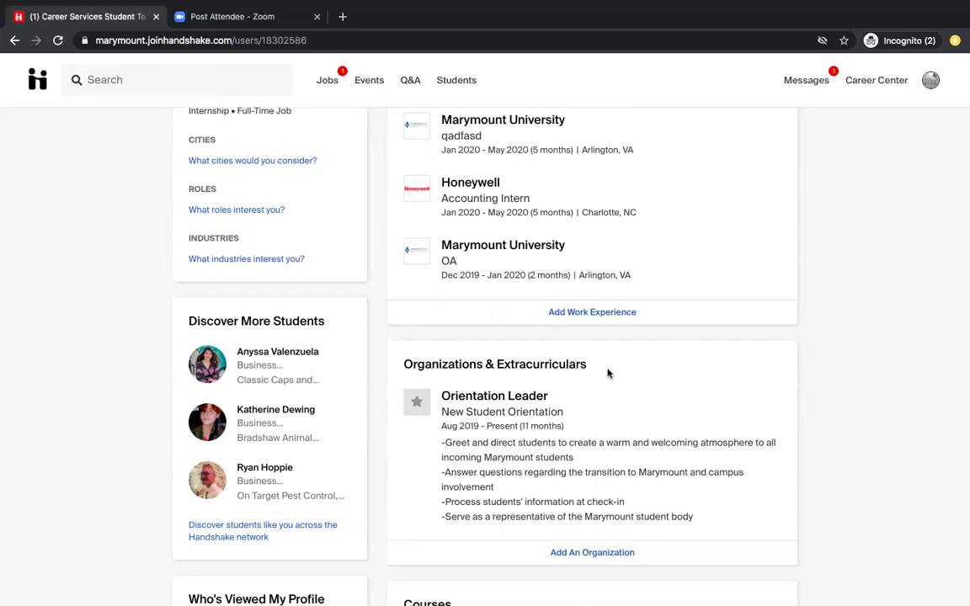
scroll(660, 375, down, 1)
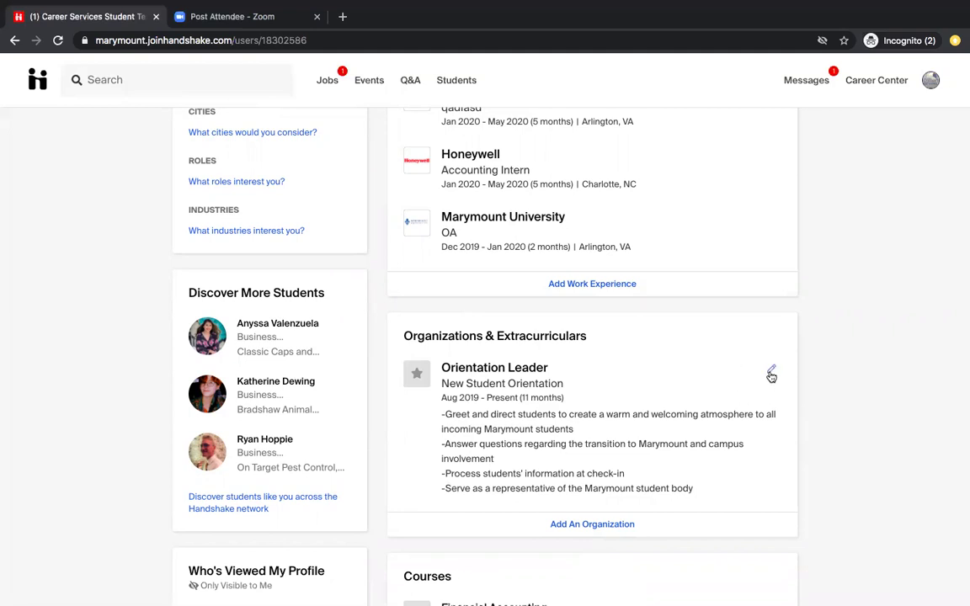
click(771, 375)
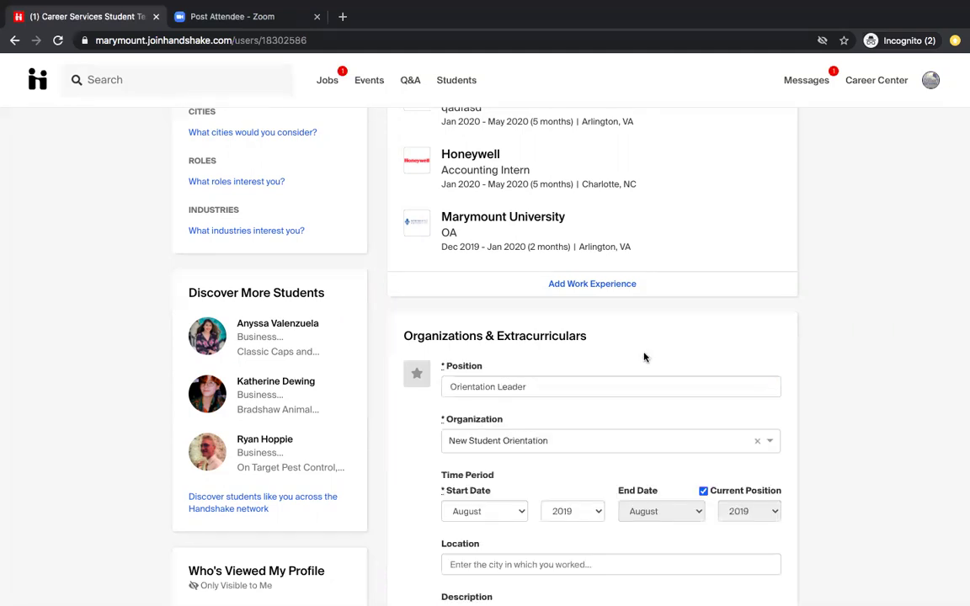
scroll(644, 357, down, 1)
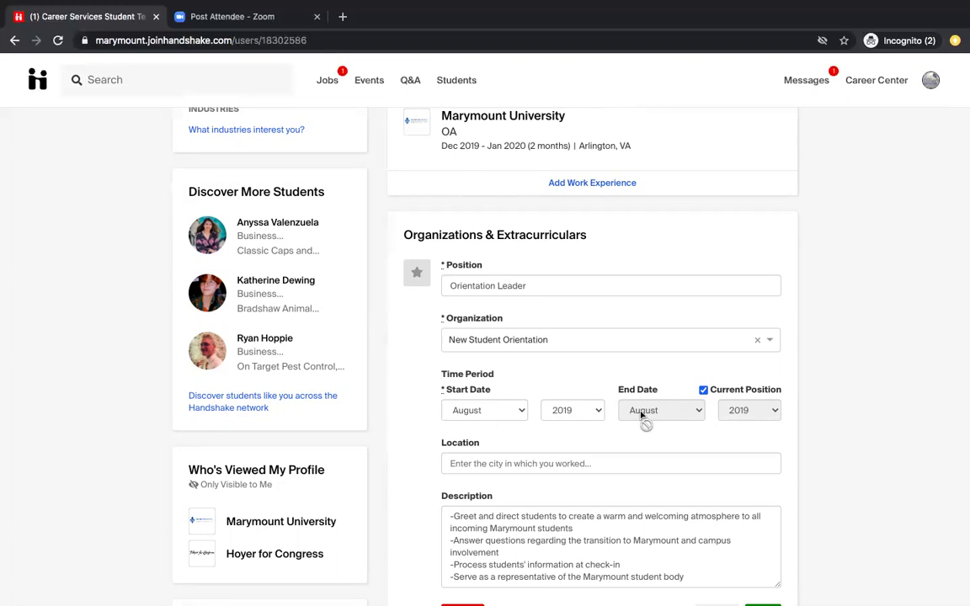
scroll(642, 418, down, 2)
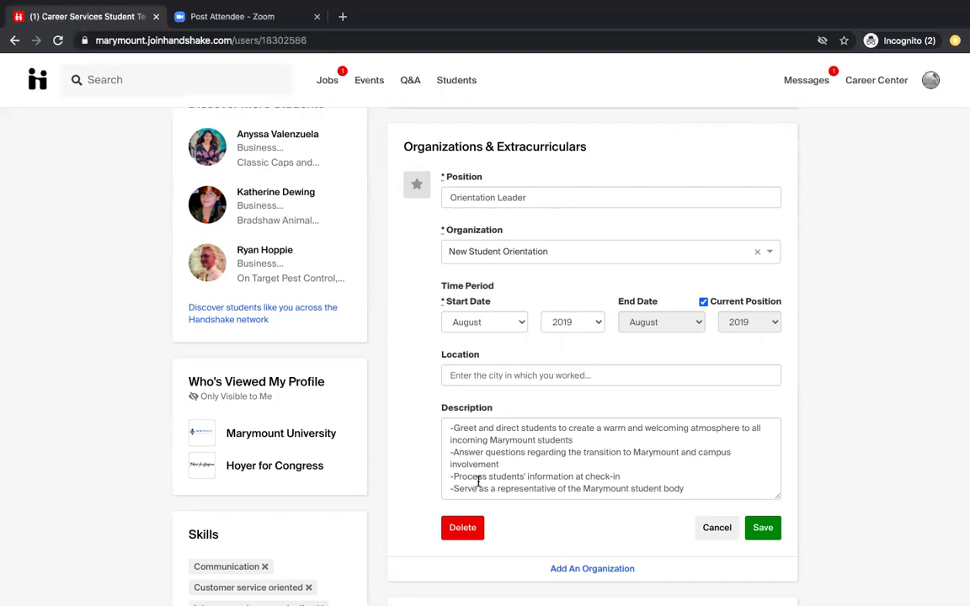
click(705, 529)
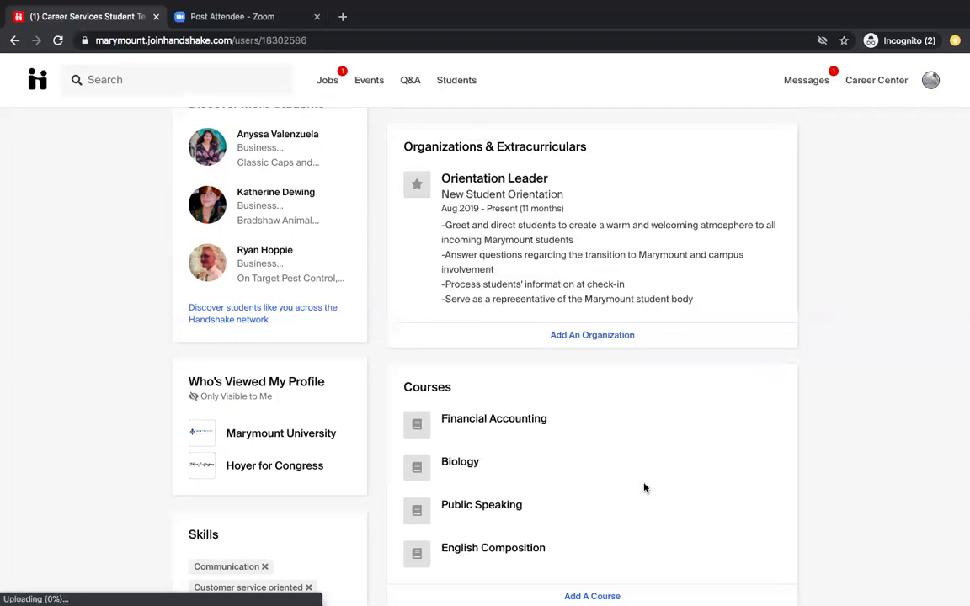
Step: Add "Costumer Service" to the profile's skills list
scroll(643, 488, down, 2)
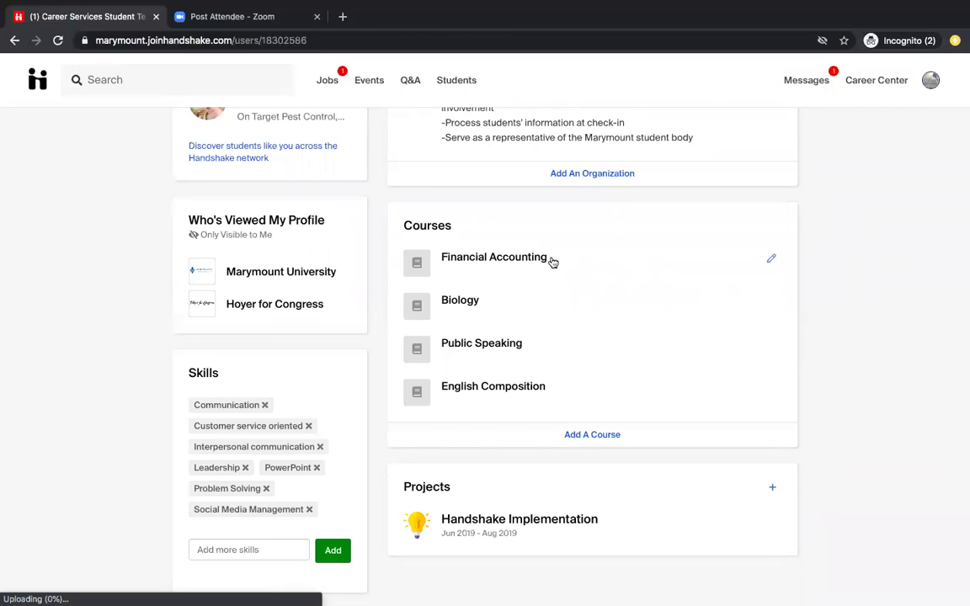
scroll(552, 262, down, 2)
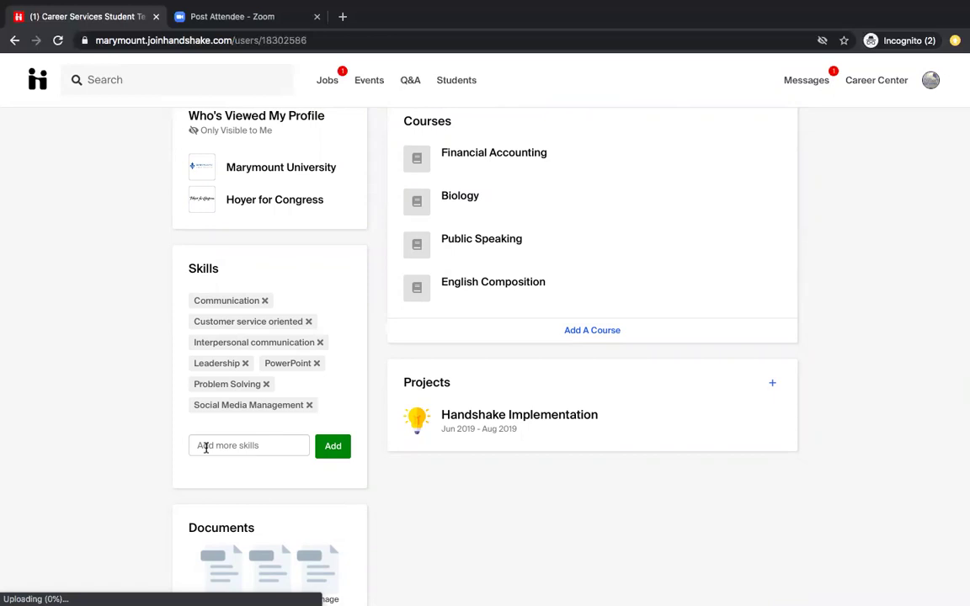
click(205, 447)
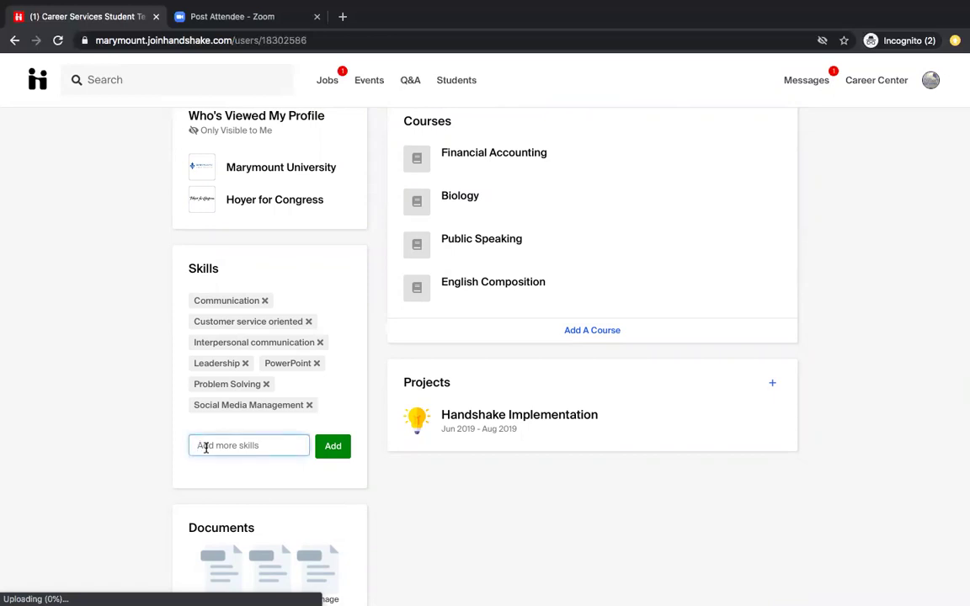
text(Costumer Service)
click(325, 451)
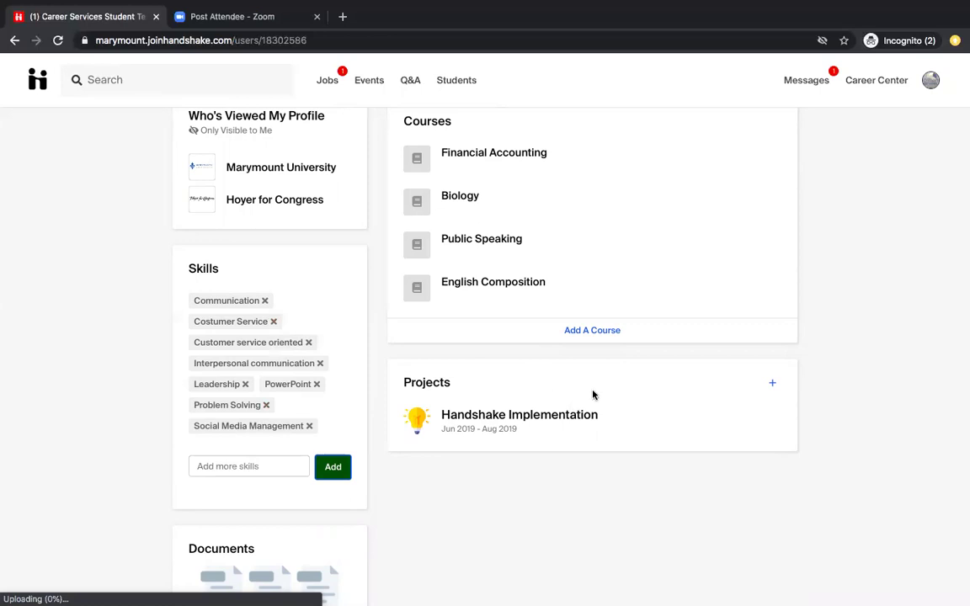
Step: Open a blank new-project form, look over its name, position, URL, date and description fields, and cancel it
click(771, 384)
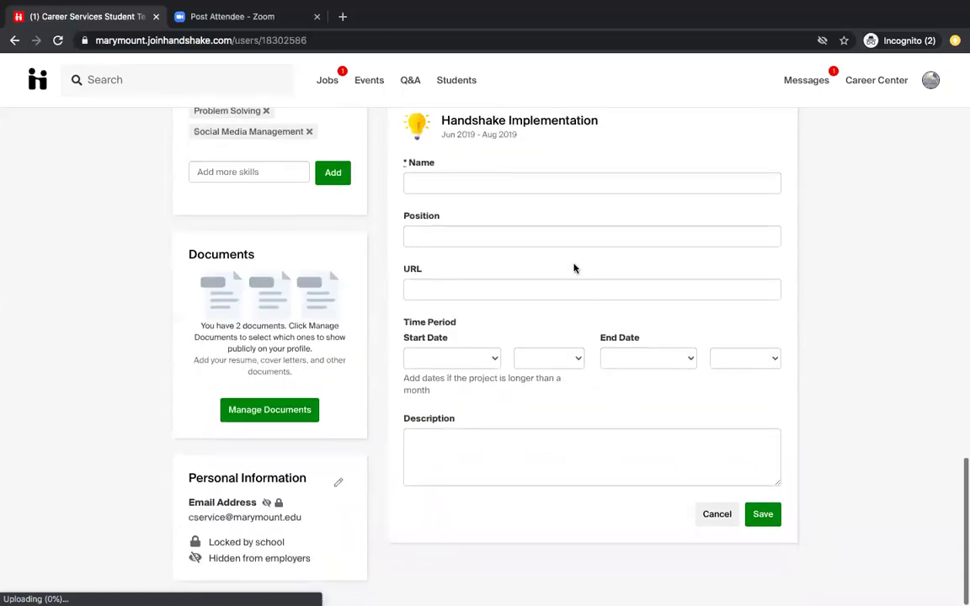
click(494, 187)
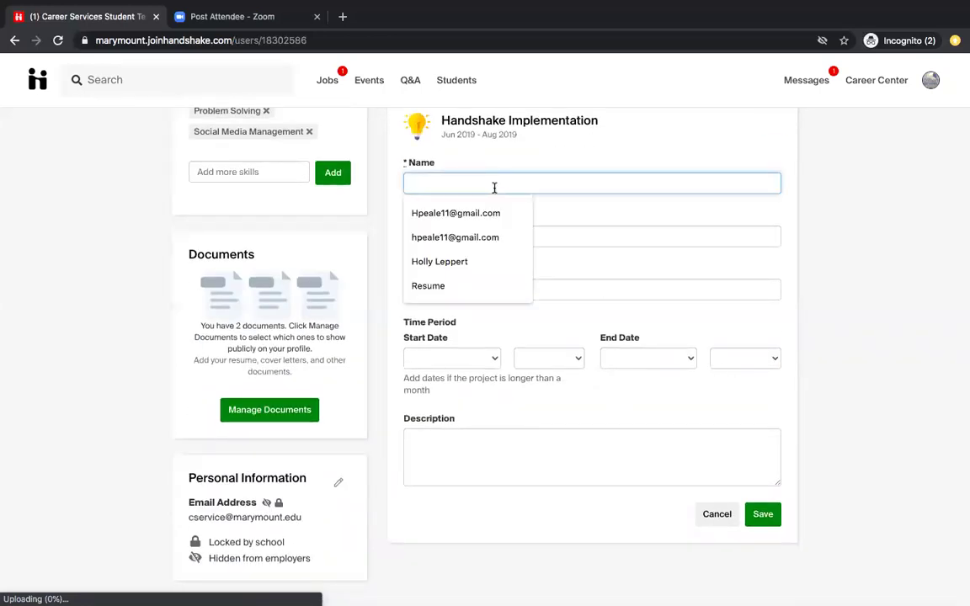
click(548, 232)
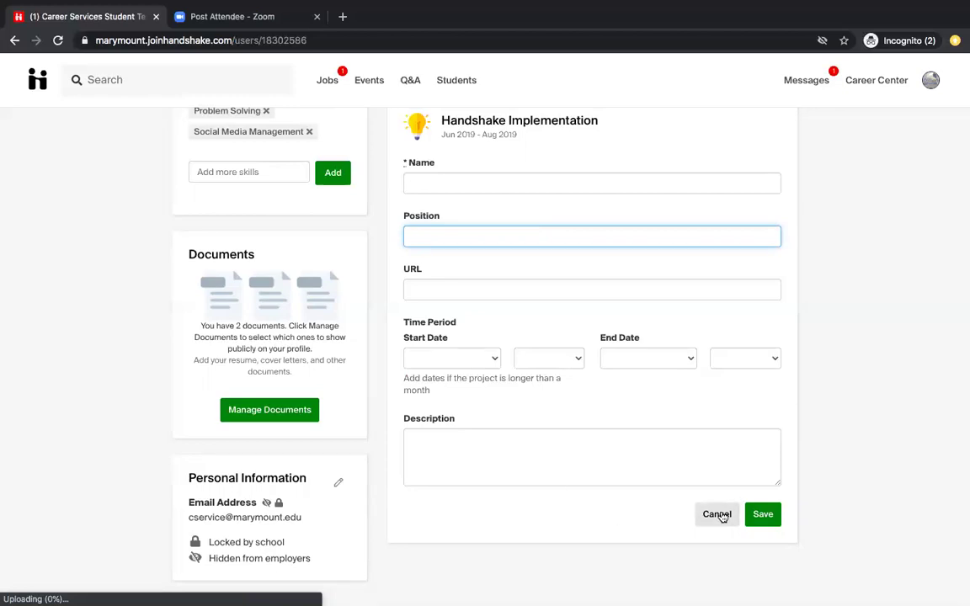
click(718, 515)
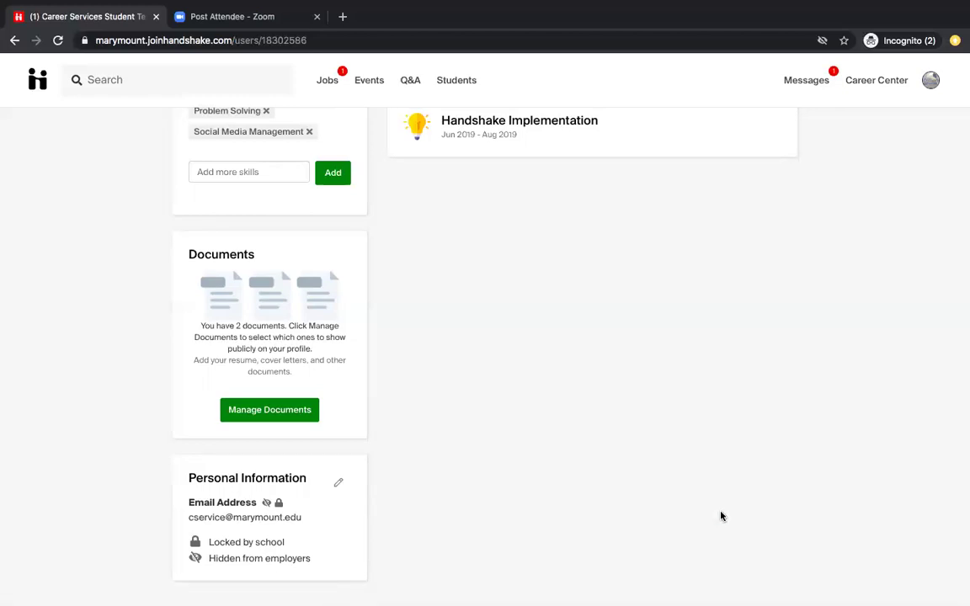
scroll(721, 516, up, 2)
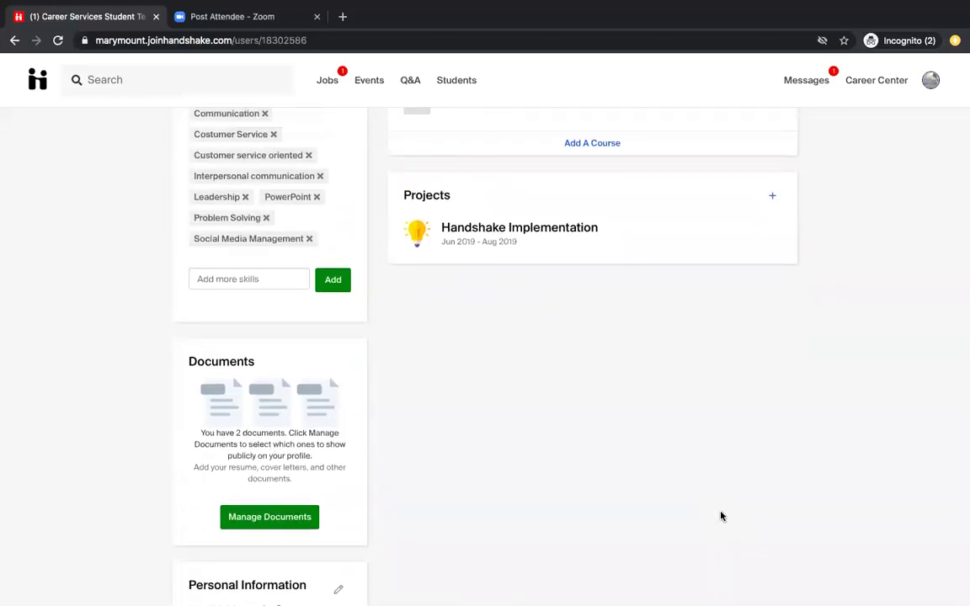
scroll(720, 516, up, 10)
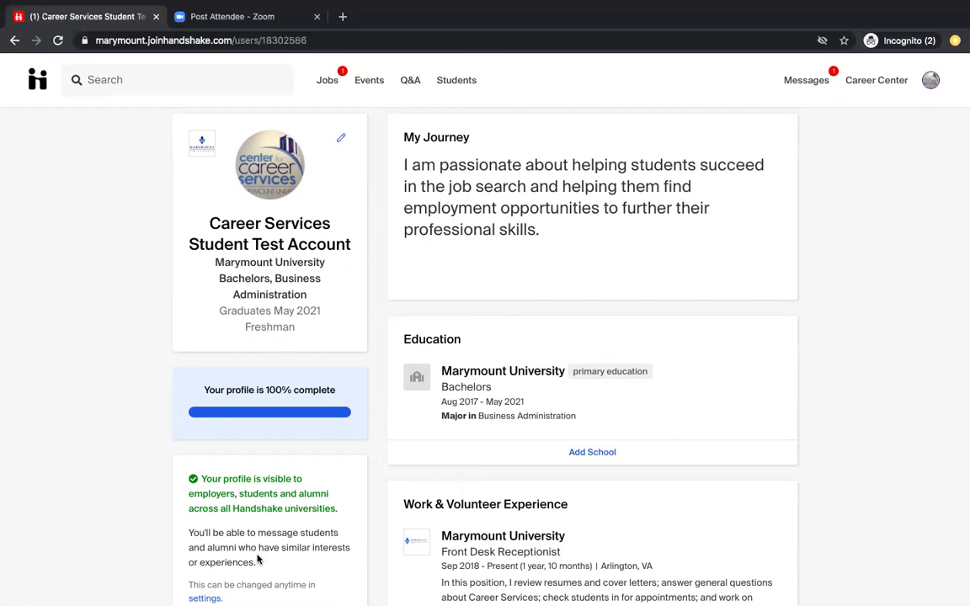
mouse_move(433, 572)
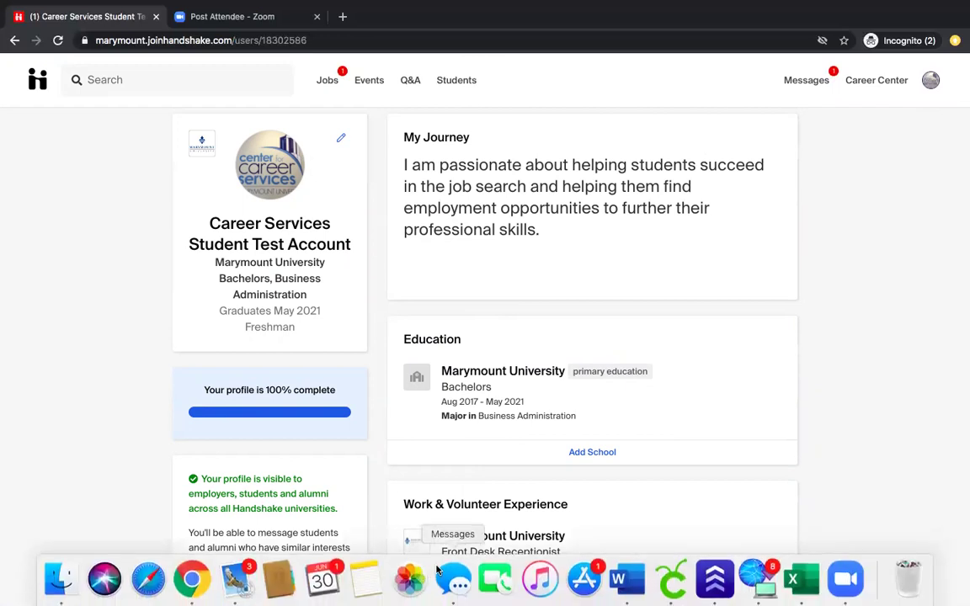